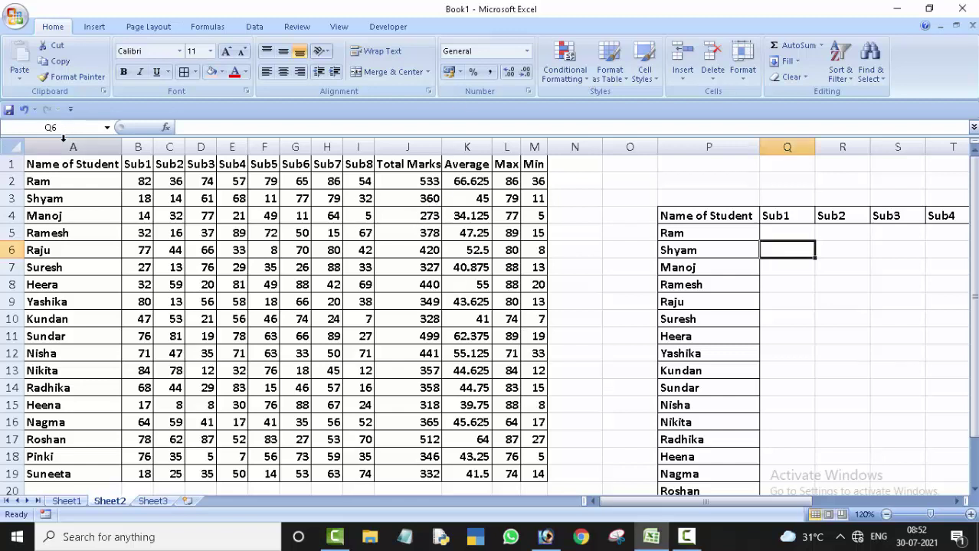
Fill the marks table header row A1:M1, Name of Student through Min, with yellow
{"action": "mouse_move", "coordinate": [72, 163]}
{"action": "left_mouse_down"}
{"action": "mouse_move", "coordinate": [467, 153]}
{"action": "mouse_move", "coordinate": [534, 161]}
{"action": "left_mouse_up"}
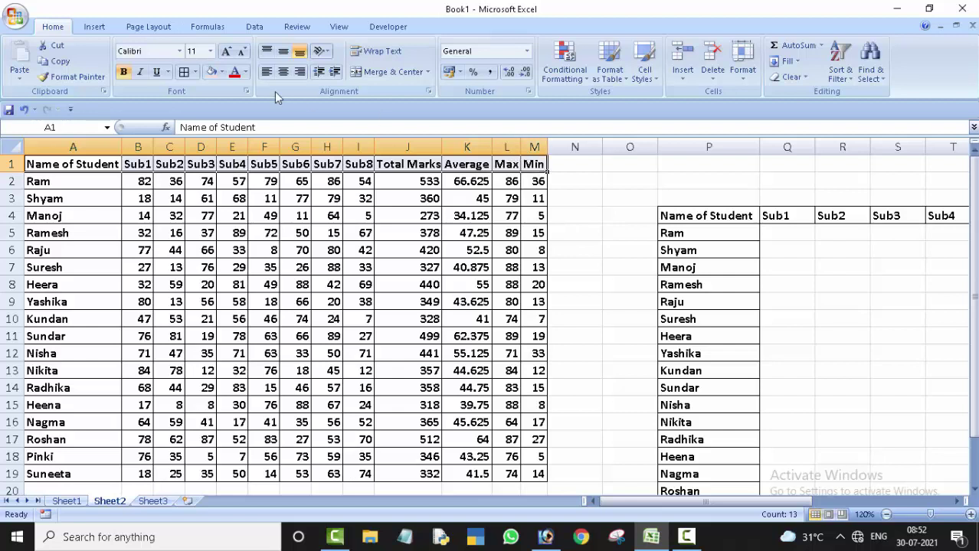
{"action": "left_click", "coordinate": [334, 277]}
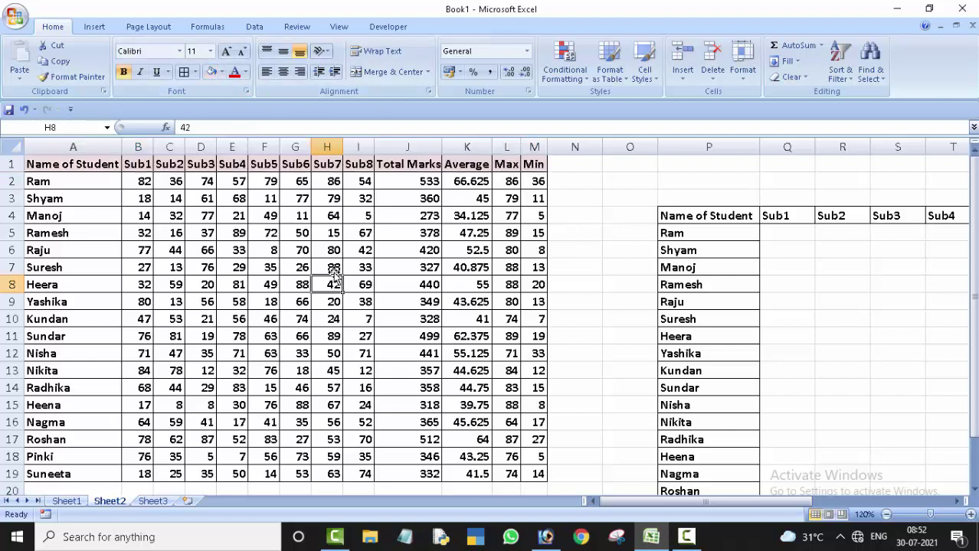
{"action": "left_click_drag", "start_coordinate": [36, 164], "coordinate": [536, 167]}
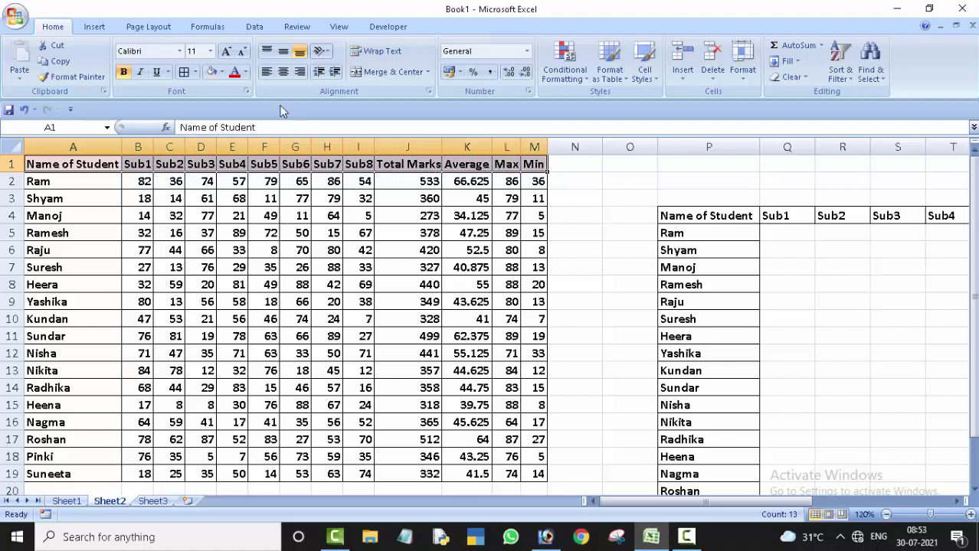
{"action": "left_click", "coordinate": [221, 72]}
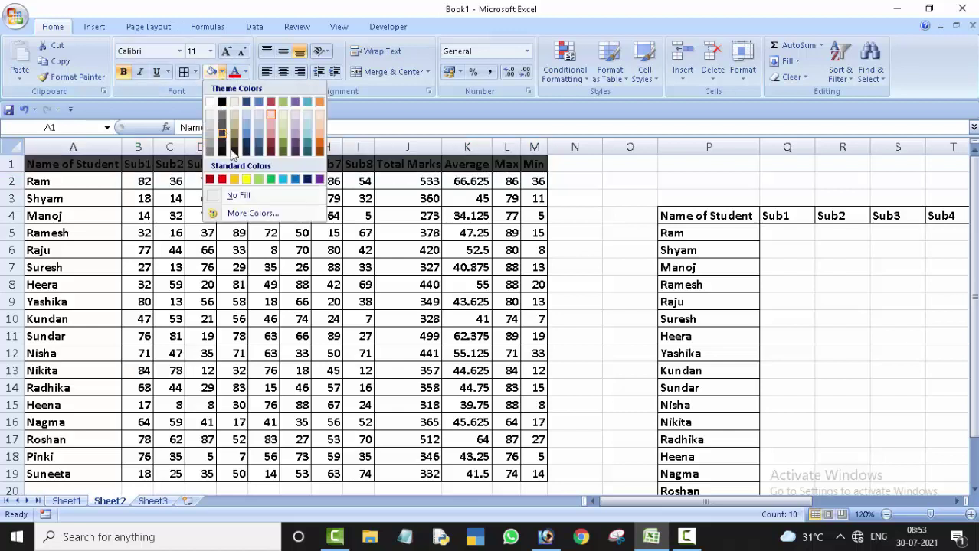
{"action": "left_click", "coordinate": [245, 178]}
{"action": "left_click", "coordinate": [302, 256]}
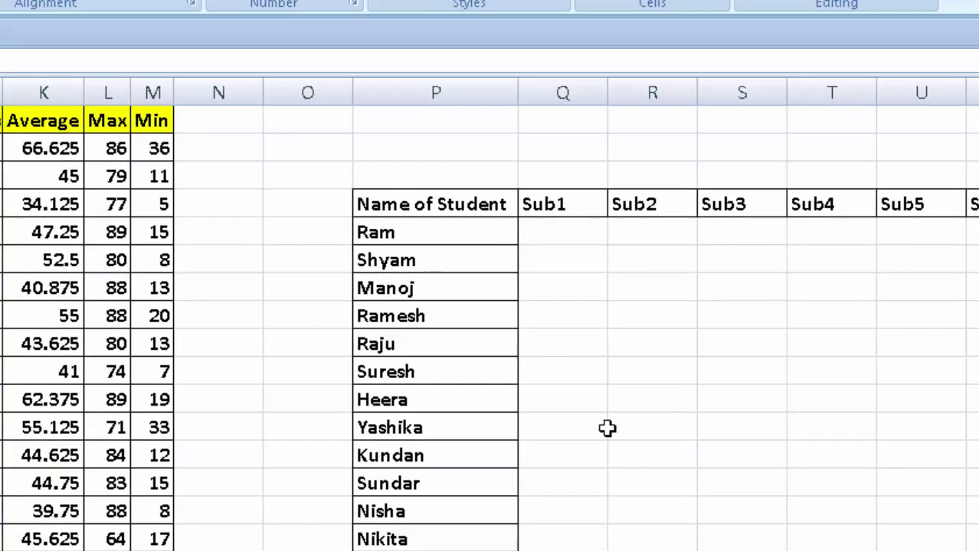
Begin a =MATCH( formula in Q6 beside Shyam, after cancelling one started beside Ram
{"action": "left_click", "coordinate": [582, 226]}
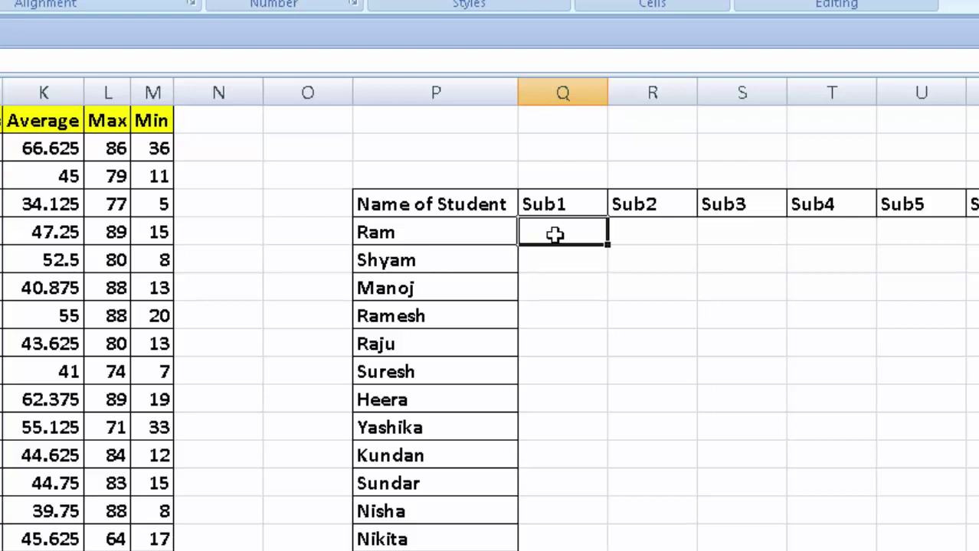
{"action": "type", "text": "="}
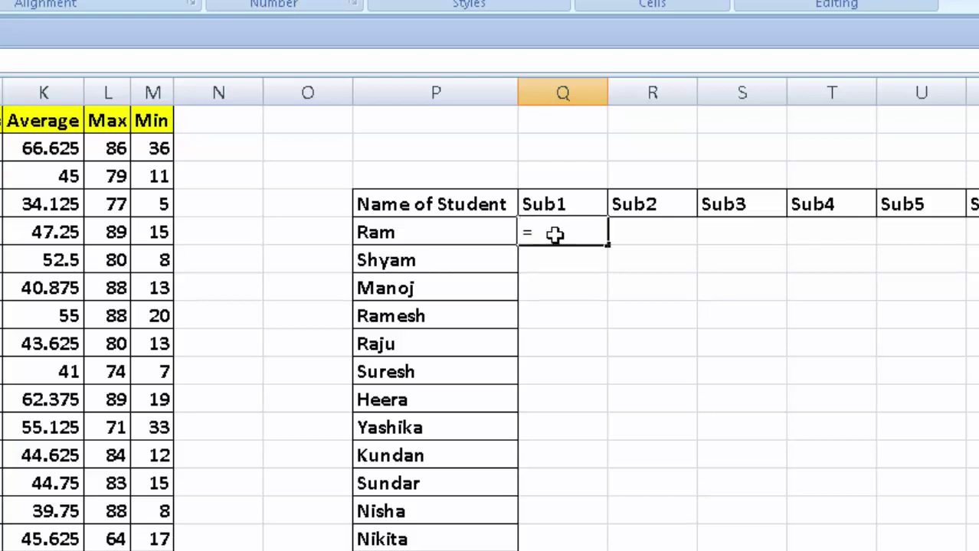
{"action": "key", "text": "Escape"}
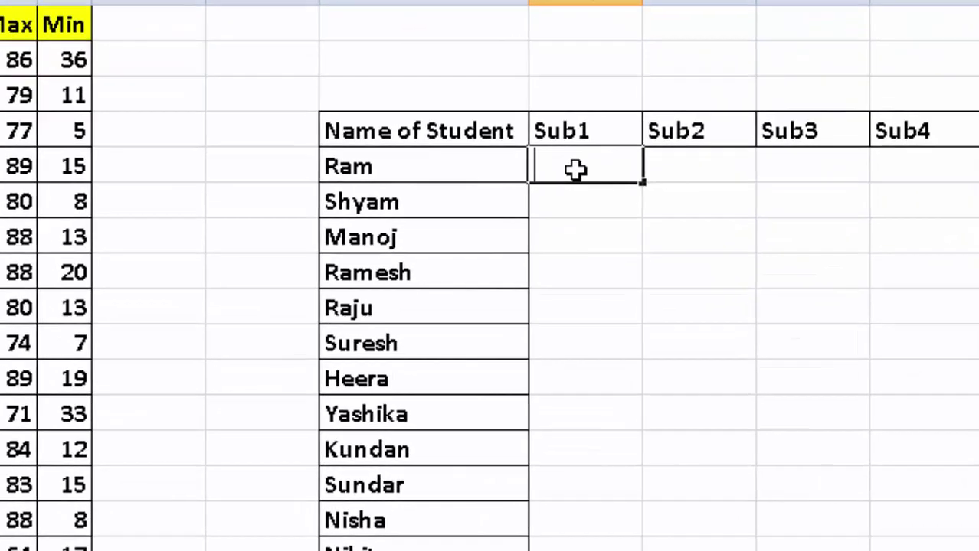
{"action": "left_click", "coordinate": [587, 154]}
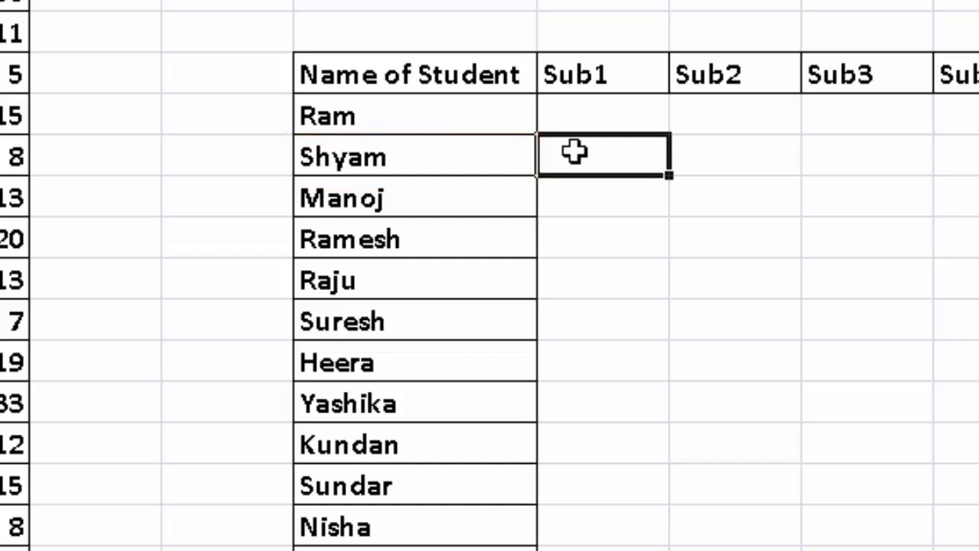
{"action": "type", "text": "=ma"}
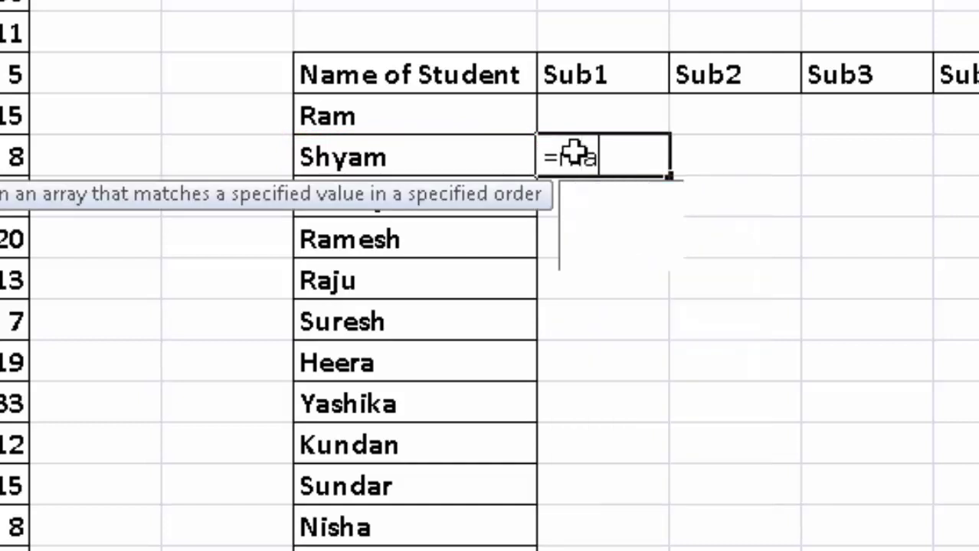
{"action": "type", "text": "t"}
{"action": "key", "text": "Tab"}
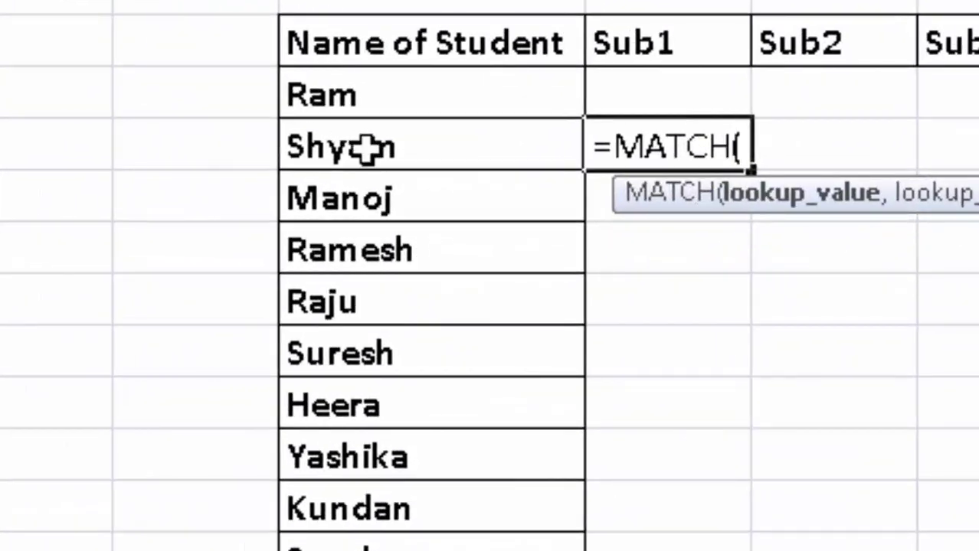
Complete =MATCH(P6,$A$1:$A$19,0) in Q6 so it returns Shyam's position 3
{"action": "left_click", "coordinate": [368, 148]}
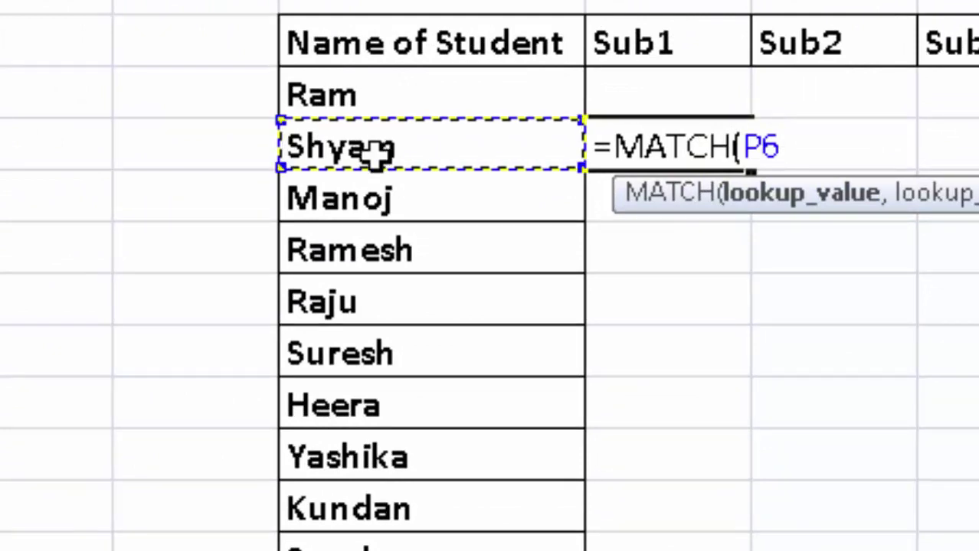
{"action": "type", "text": ","}
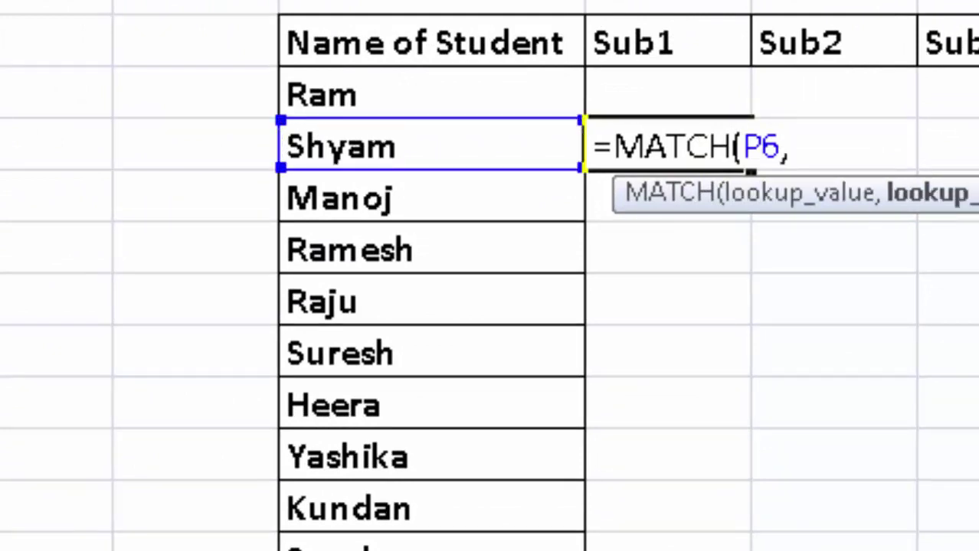
{"action": "mouse_move", "coordinate": [102, 67]}
{"action": "left_mouse_down"}
{"action": "mouse_move", "coordinate": [96, 417]}
{"action": "mouse_move", "coordinate": [81, 505]}
{"action": "left_mouse_up"}
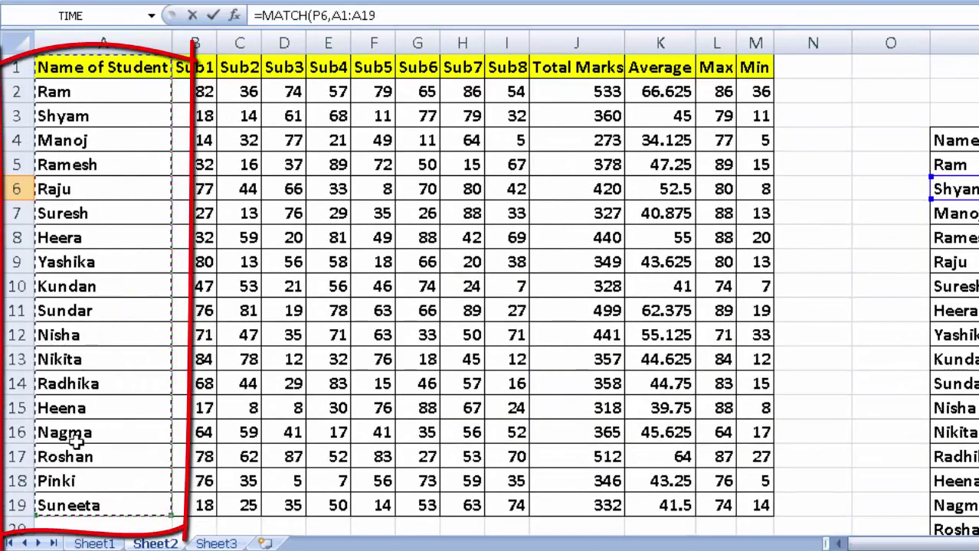
{"action": "key", "text": "F4"}
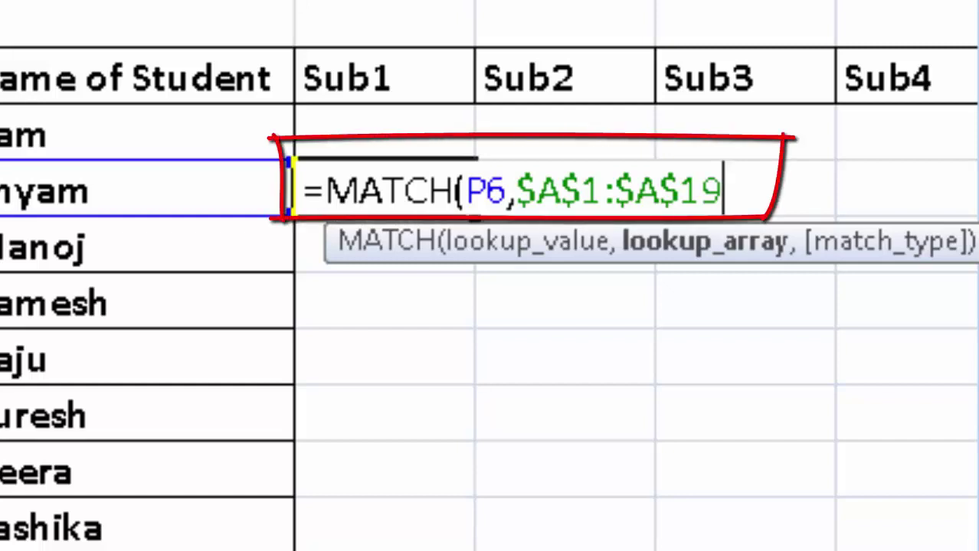
{"action": "type", "text": ","}
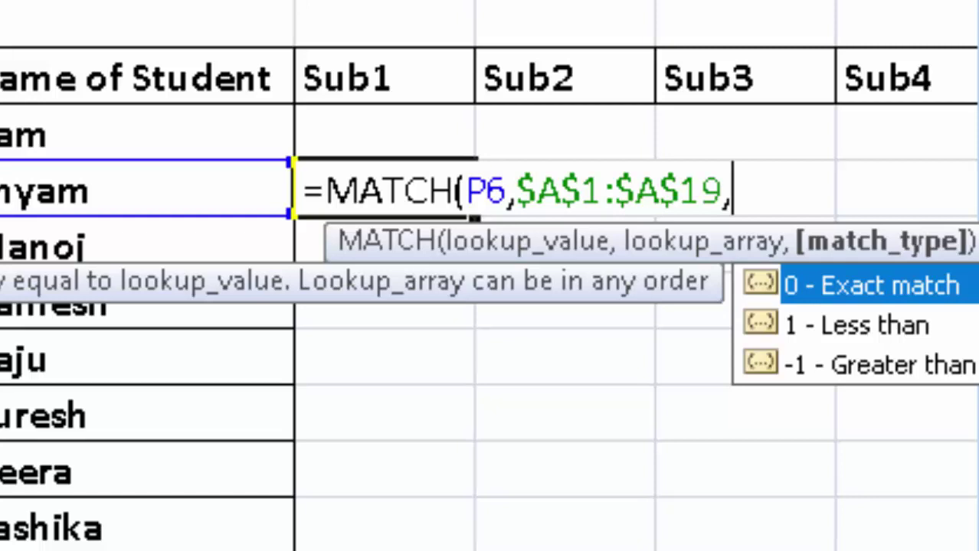
{"action": "type", "text": "0"}
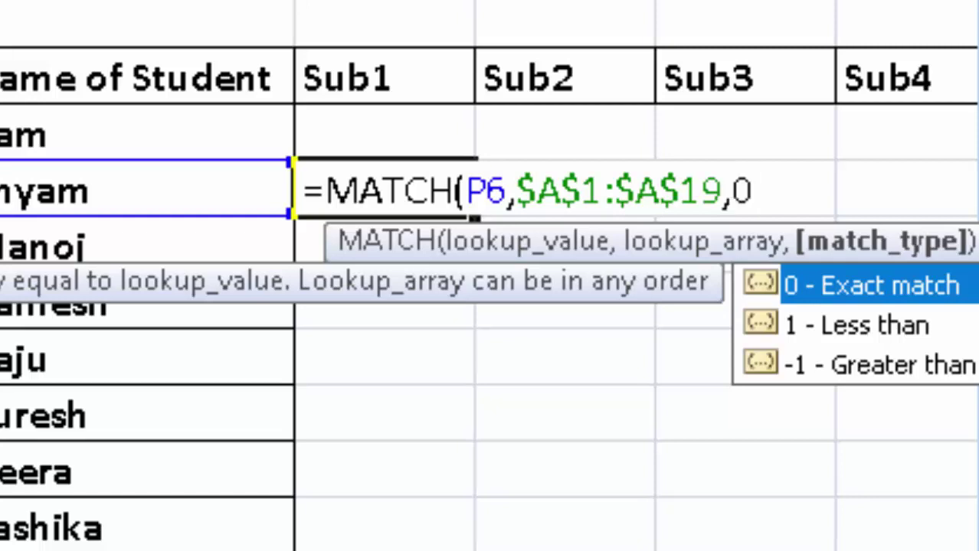
{"action": "type", "text": ")"}
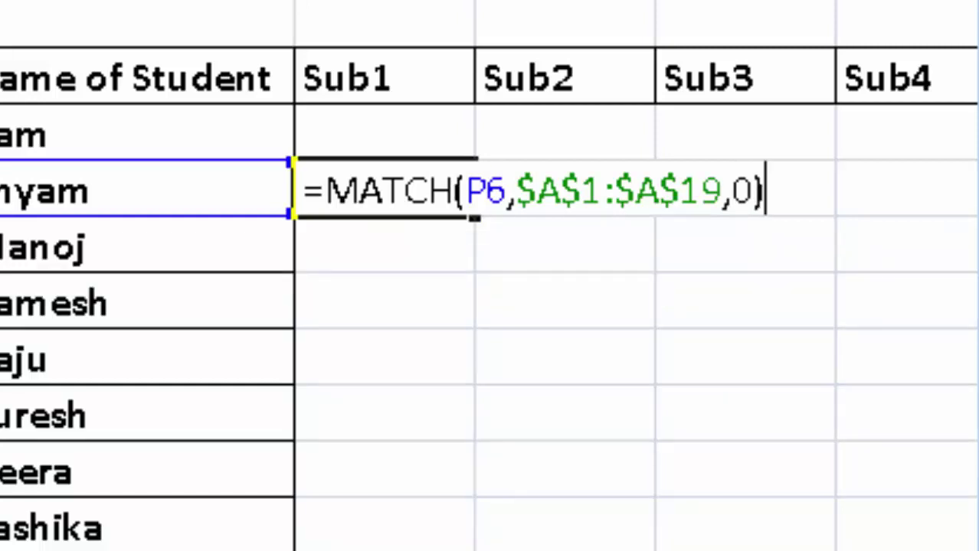
{"action": "key", "text": "Return"}
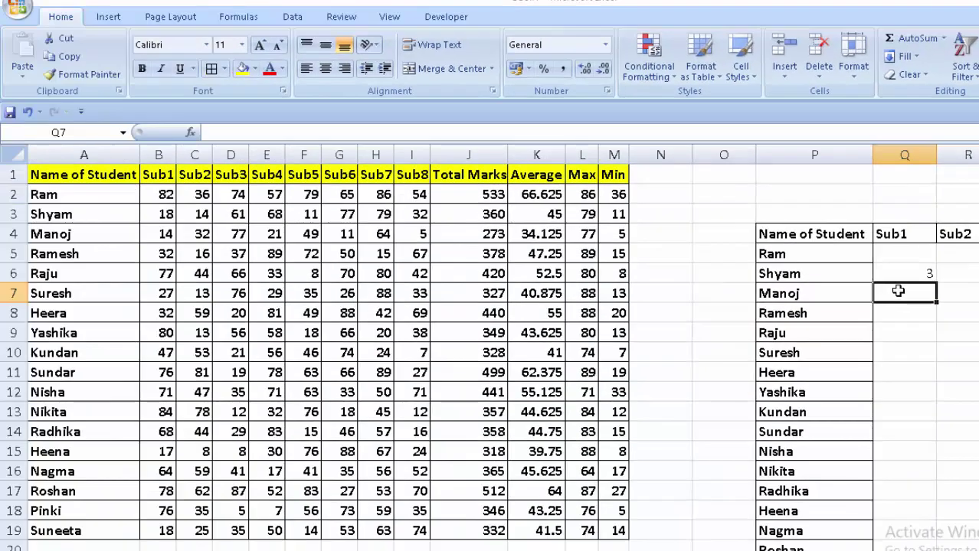
Make the result 3 in Q6 bold with a yellow fill
{"action": "left_click", "coordinate": [910, 268]}
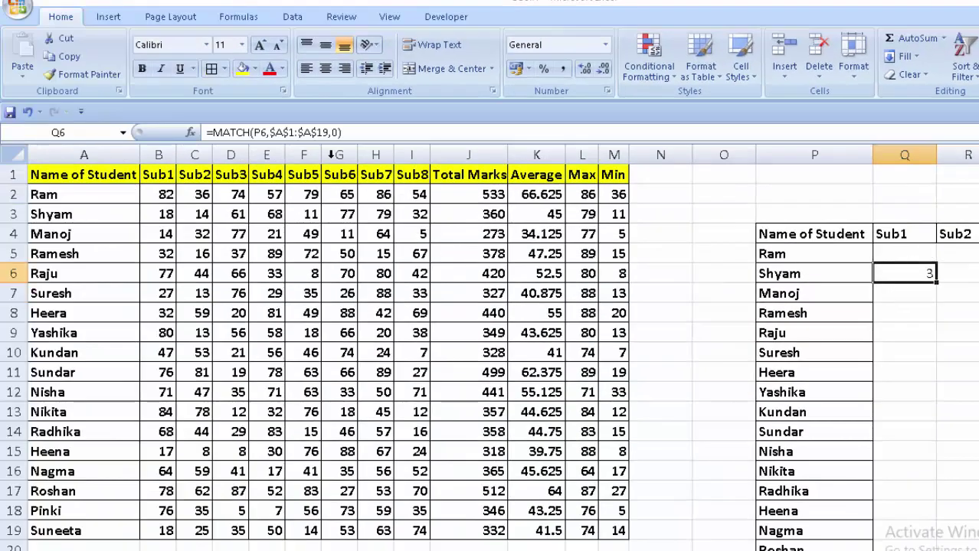
{"action": "left_click", "coordinate": [242, 68]}
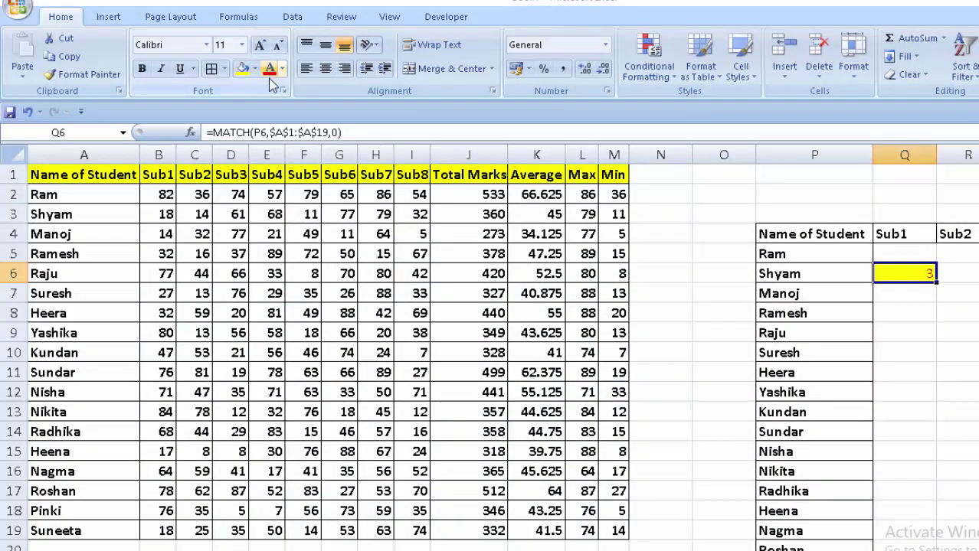
{"action": "left_click", "coordinate": [142, 68]}
{"action": "left_click", "coordinate": [961, 386]}
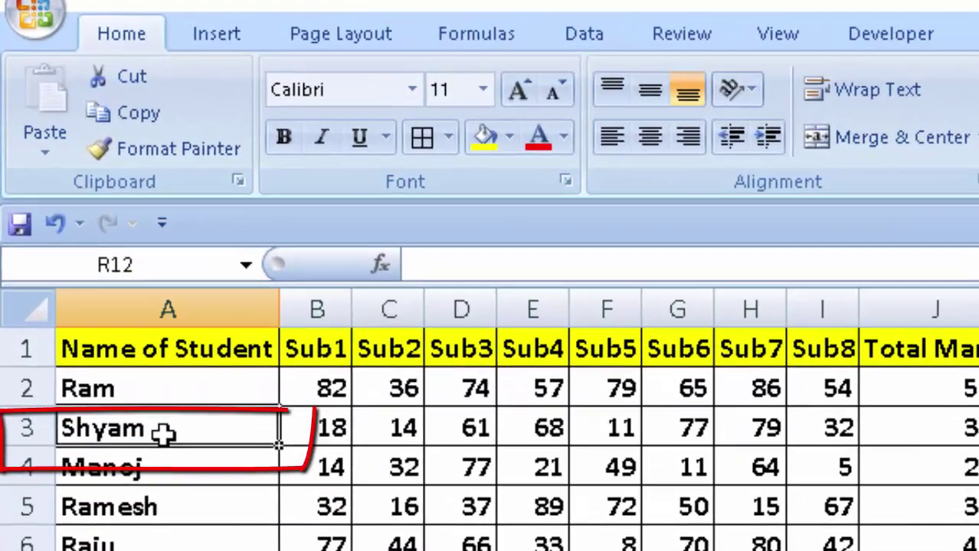
Give Shyam's name cell in the marks table a yellow fill
{"action": "left_click", "coordinate": [77, 215]}
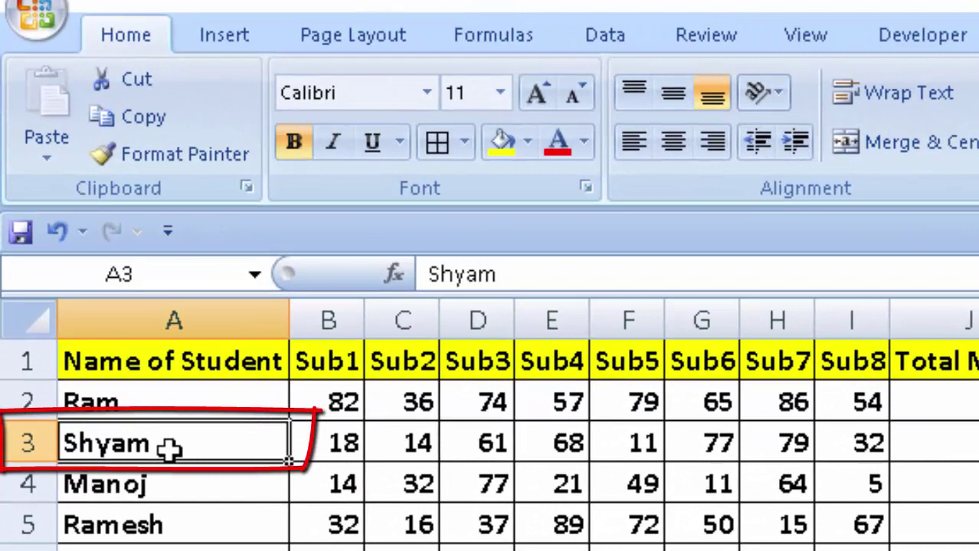
{"action": "left_click", "coordinate": [502, 141]}
{"action": "left_click", "coordinate": [528, 142]}
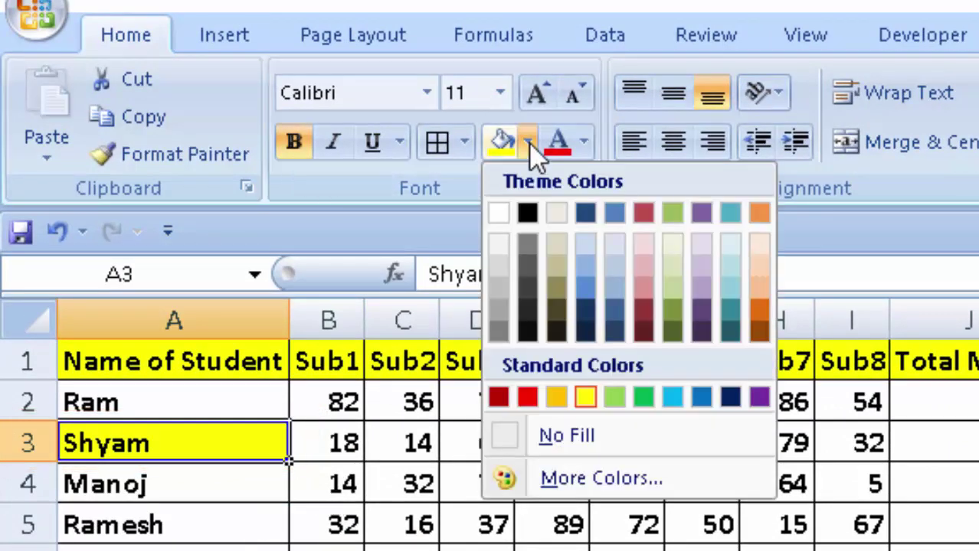
Keep Shyam's name cell light red, then type =MATCH( in Manoj's Sub1 cell Q7
{"action": "left_click", "coordinate": [643, 245]}
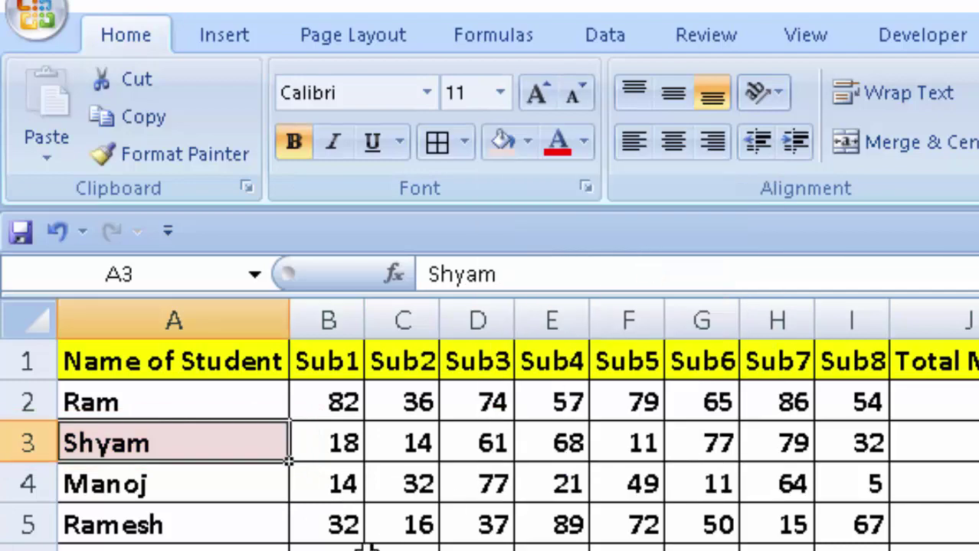
{"action": "left_click", "coordinate": [283, 549]}
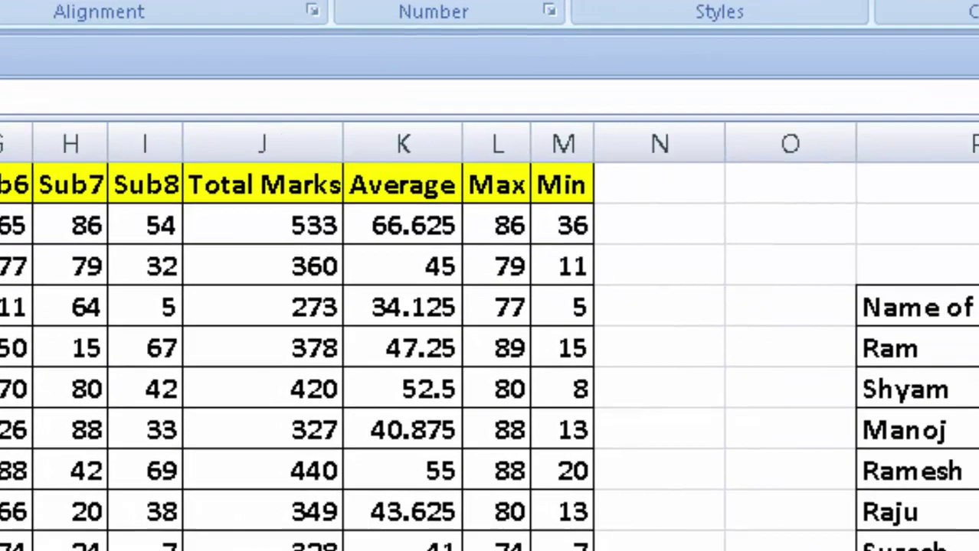
{"action": "left_click", "coordinate": [634, 309]}
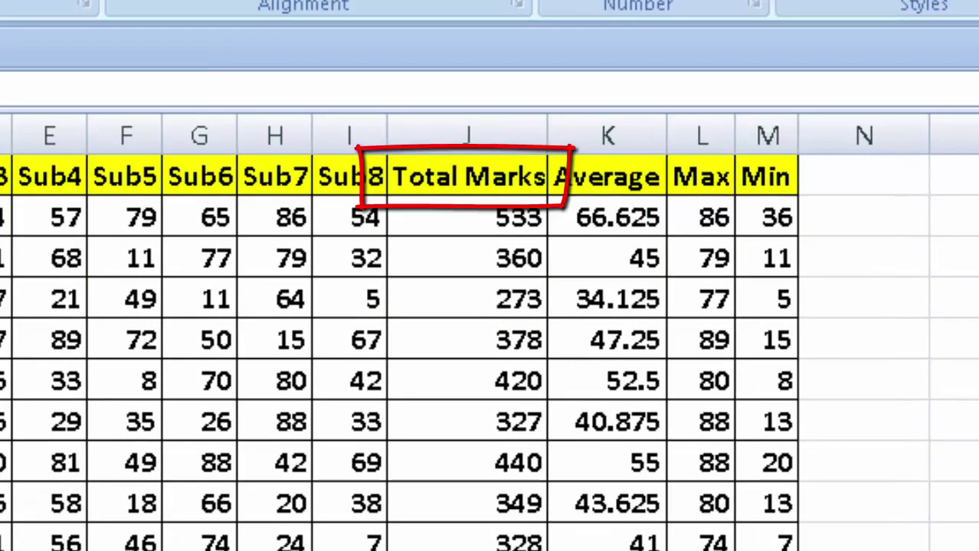
{"action": "type", "text": "=MATCH("}
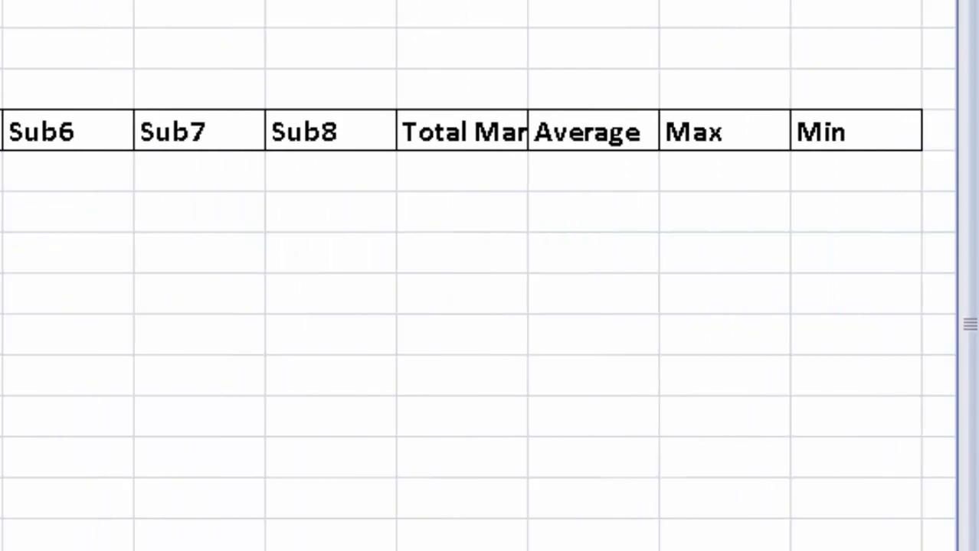
Complete =MATCH(Y4,$A$1:$M$1,0) in Q7, returning 10 for the Total Marks heading
{"action": "left_click", "coordinate": [459, 134]}
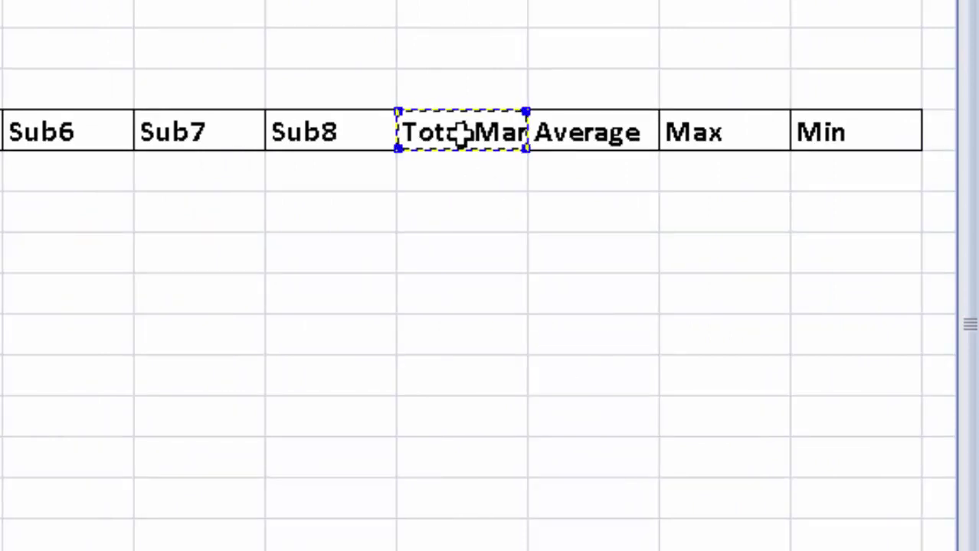
{"action": "type", "text": ","}
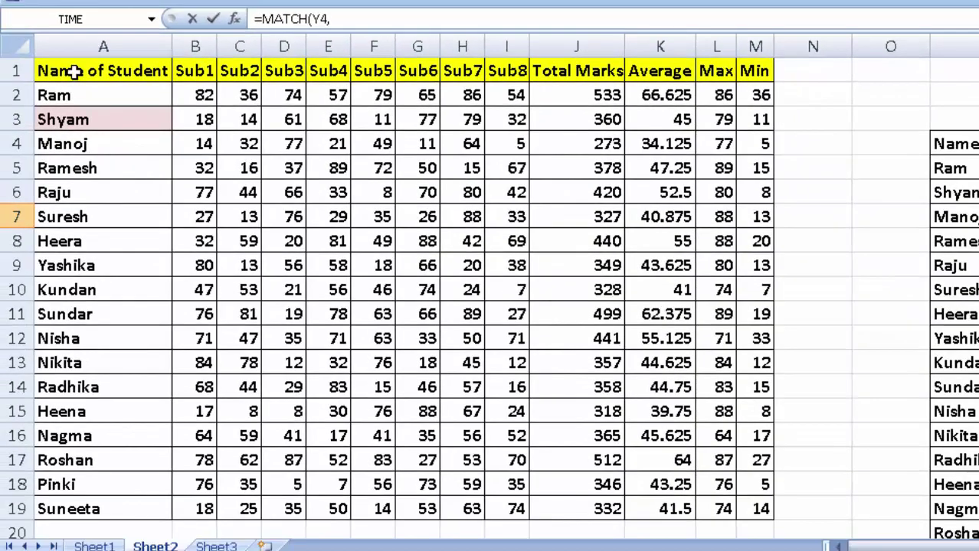
{"action": "left_click_drag", "start_coordinate": [73, 71], "coordinate": [754, 70]}
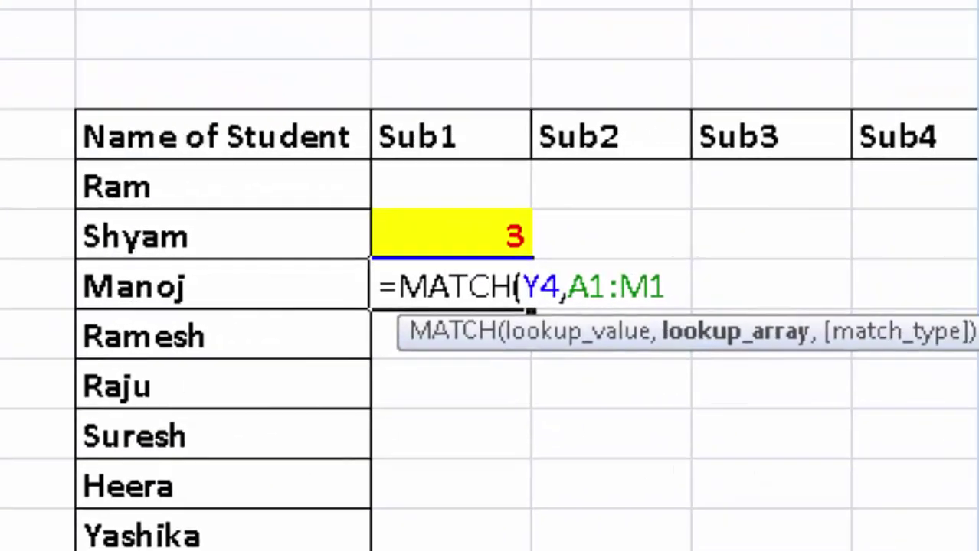
{"action": "key", "text": "F4"}
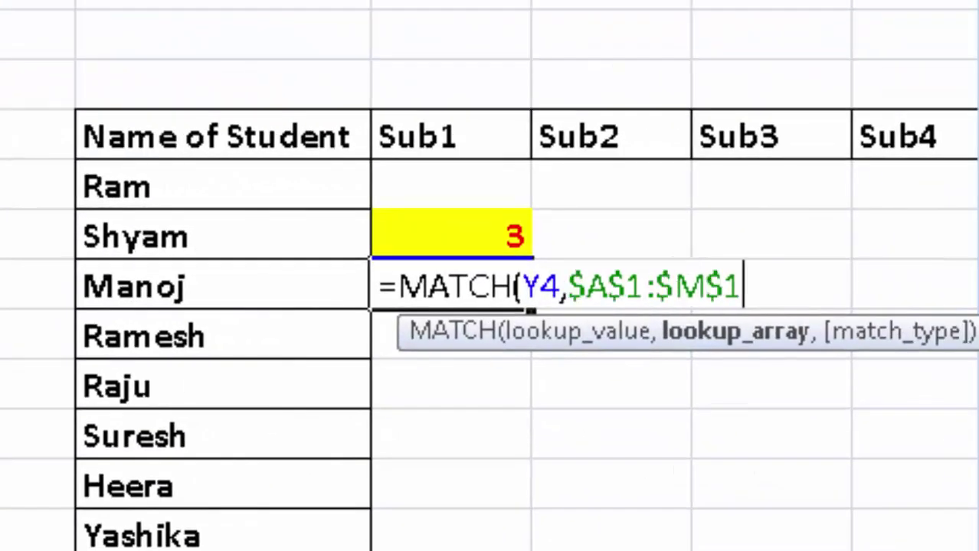
{"action": "type", "text": ","}
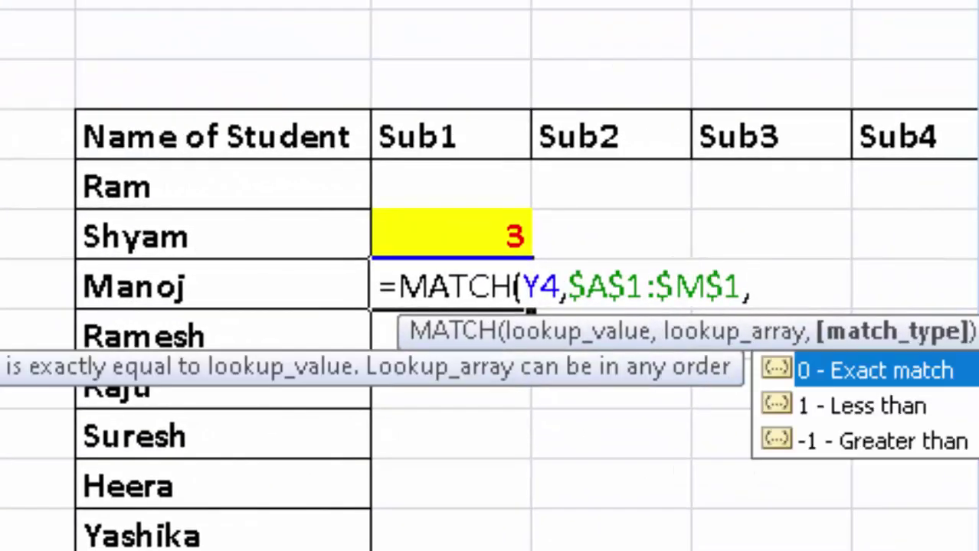
{"action": "type", "text": "0)"}
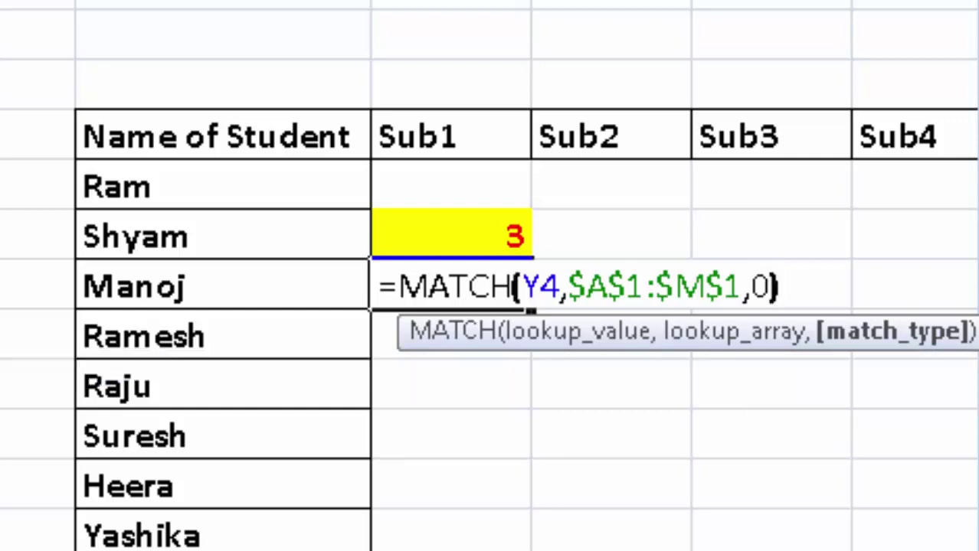
{"action": "key", "text": "Return"}
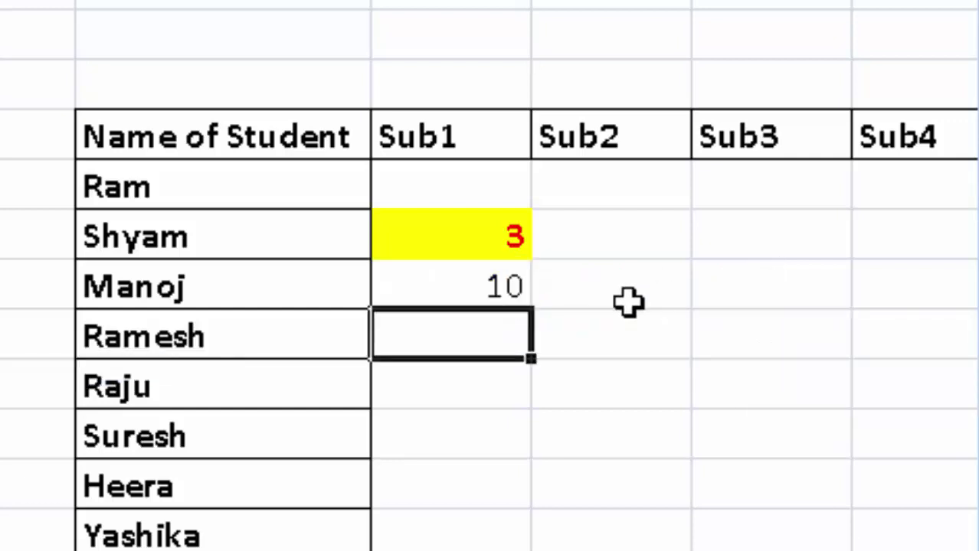
{"action": "left_click", "coordinate": [408, 292]}
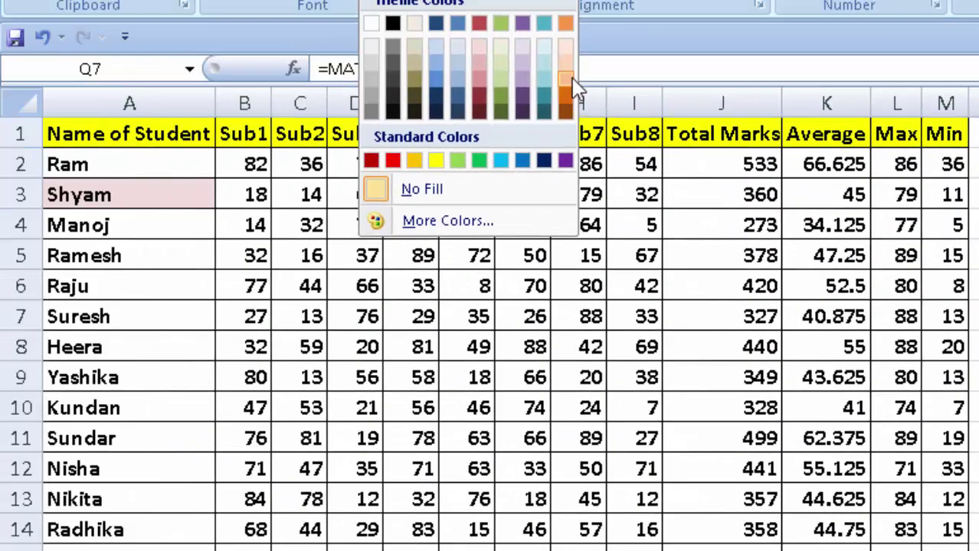
Fill Manoj's result cell Q7, showing 10, with light orange
{"action": "left_click", "coordinate": [578, 87]}
{"action": "left_click", "coordinate": [972, 530]}
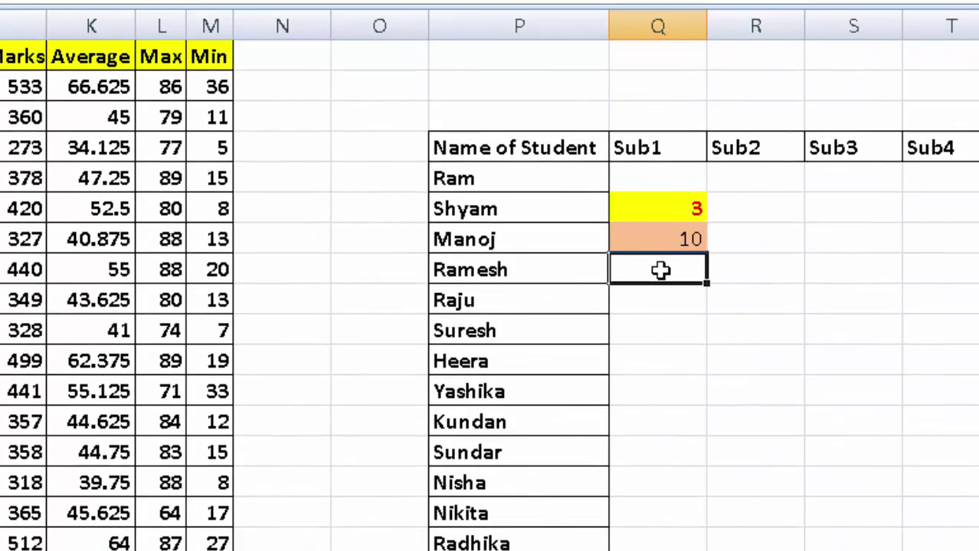
Enter =MATCH(P17,$A$1:$A$19,0) in Q8, returning Radhika's position 14
{"action": "type", "text": "="}
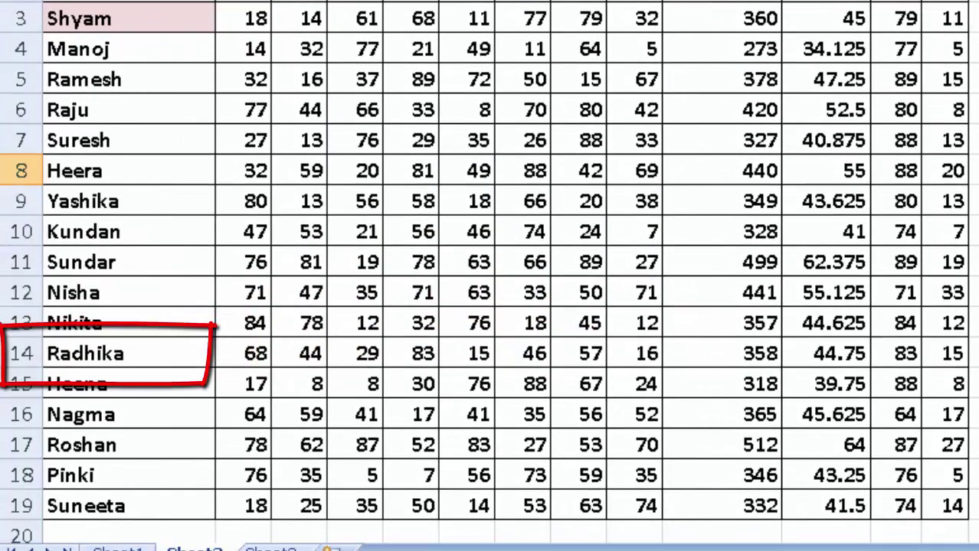
{"action": "type", "text": "ma"}
{"action": "double_click", "coordinate": [483, 429]}
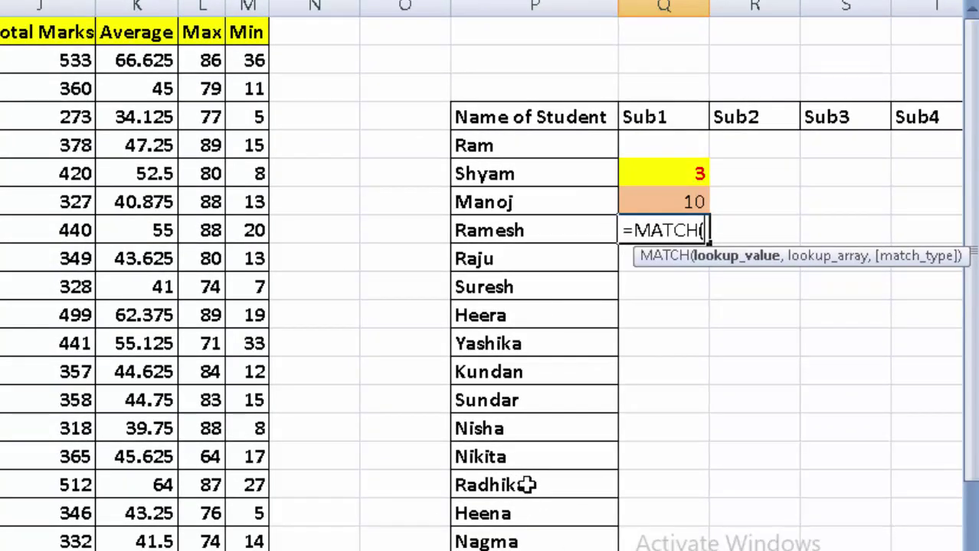
{"action": "left_click", "coordinate": [527, 485]}
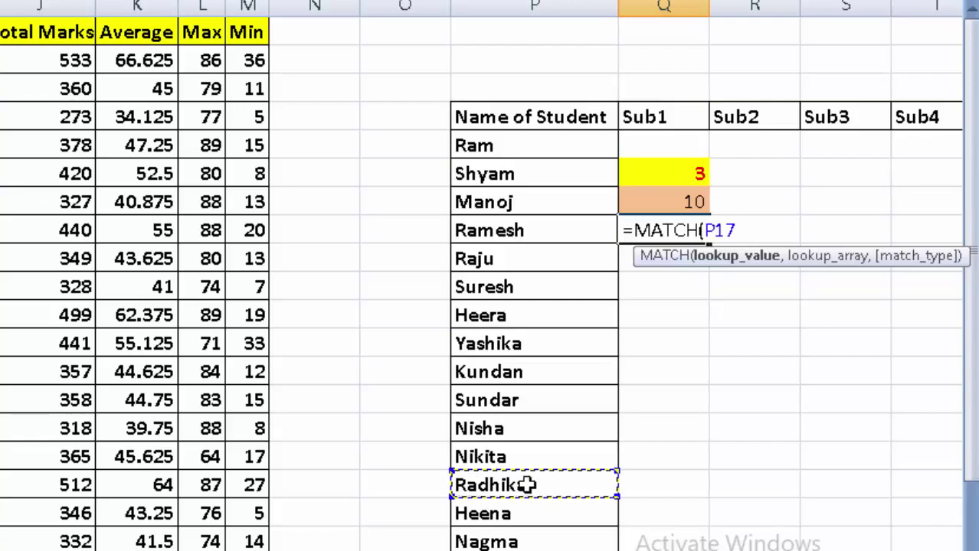
{"action": "type", "text": ","}
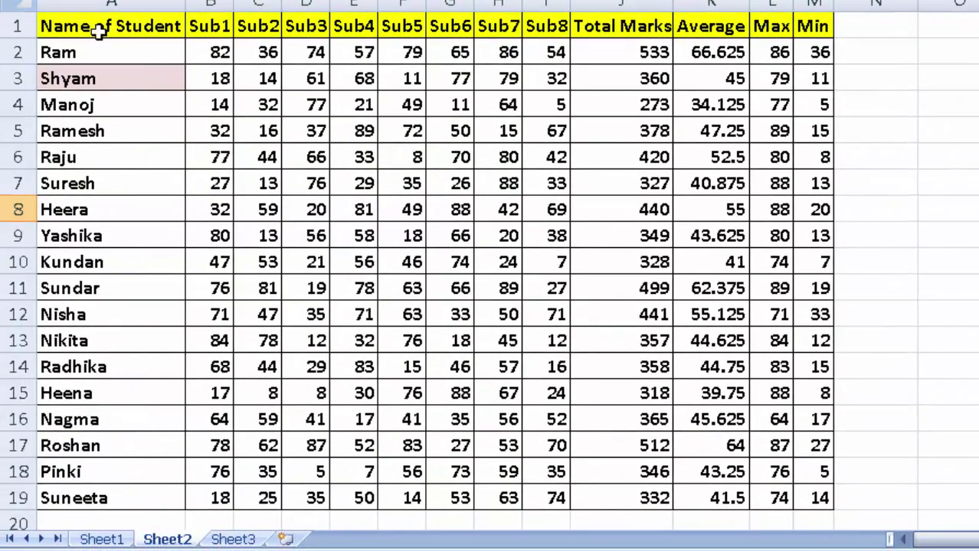
{"action": "left_click_drag", "start_coordinate": [98, 31], "coordinate": [101, 495]}
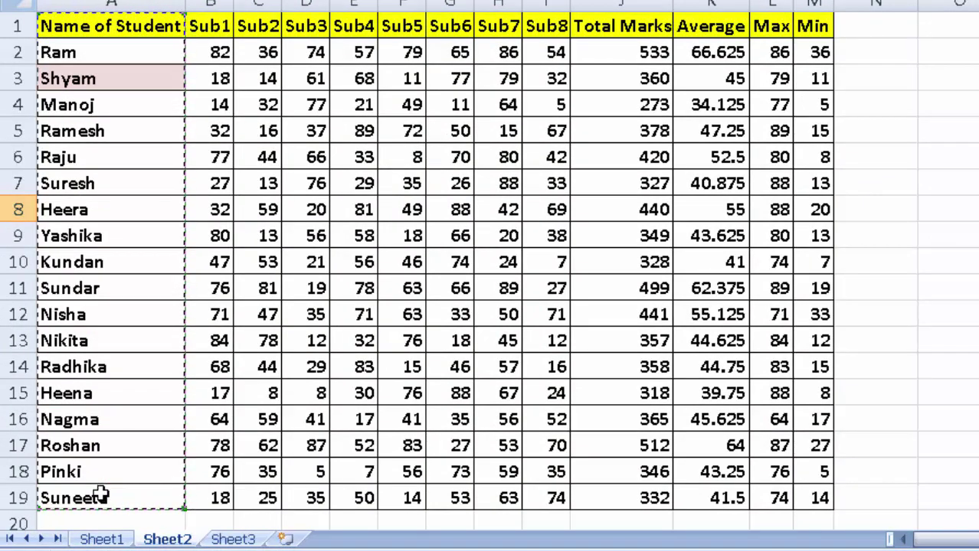
{"action": "key", "text": "F4"}
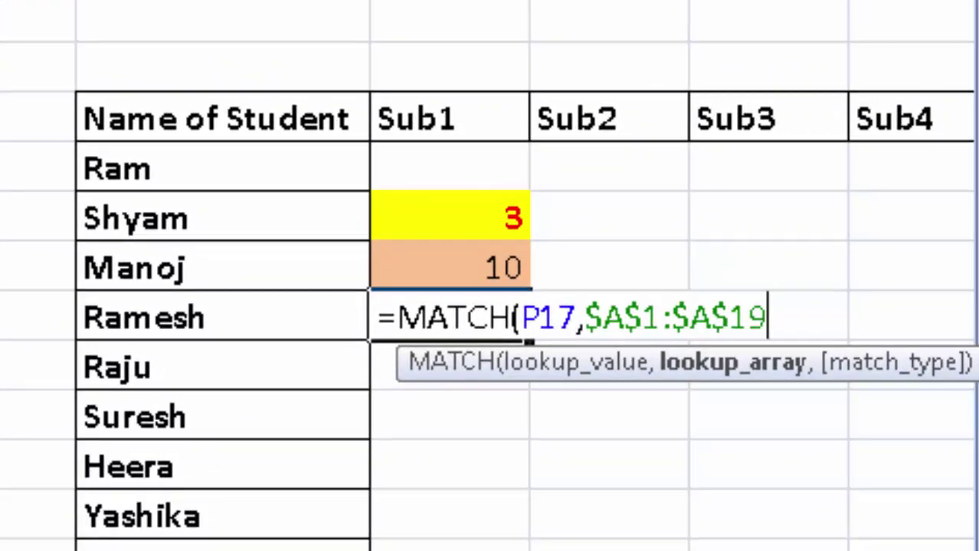
{"action": "type", "text": ",0"}
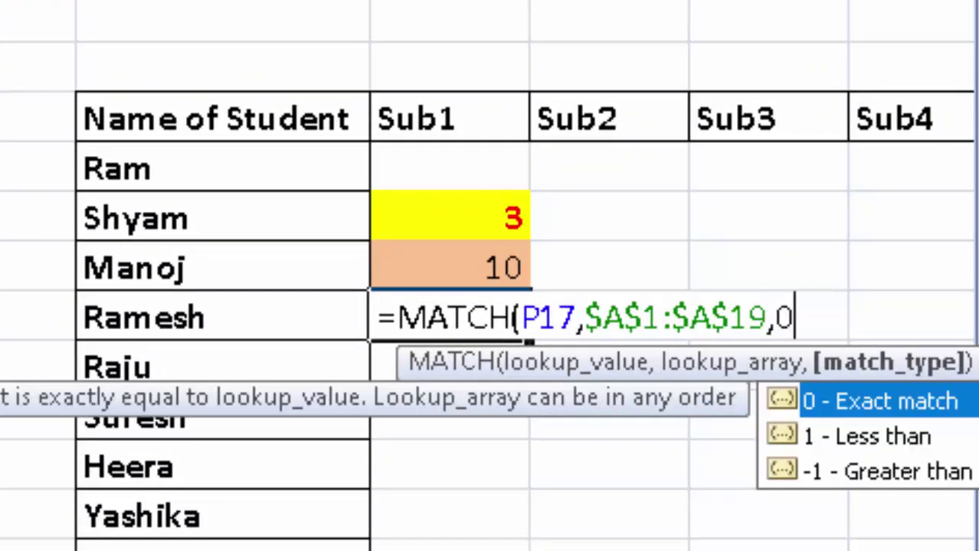
{"action": "type", "text": ")"}
{"action": "key", "text": "Return"}
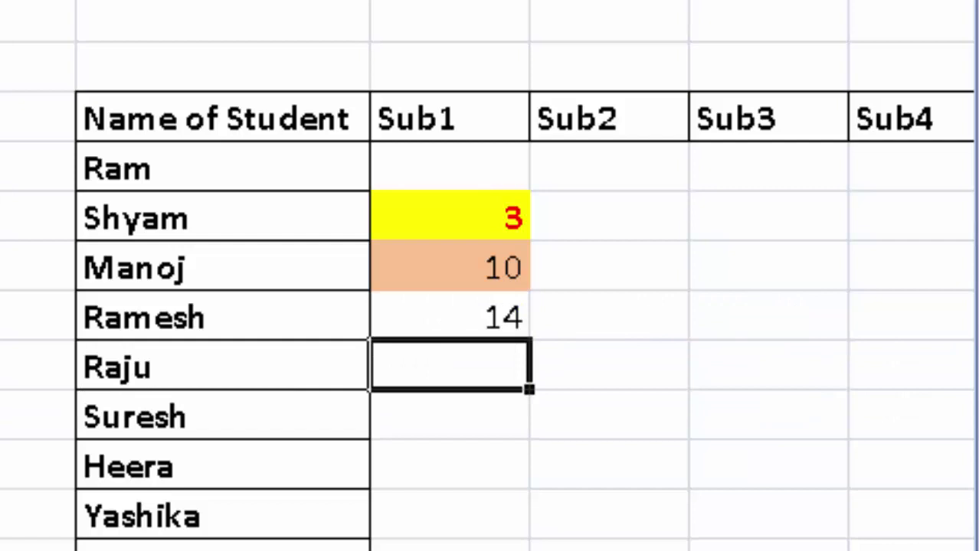
{"action": "left_click", "coordinate": [418, 320]}
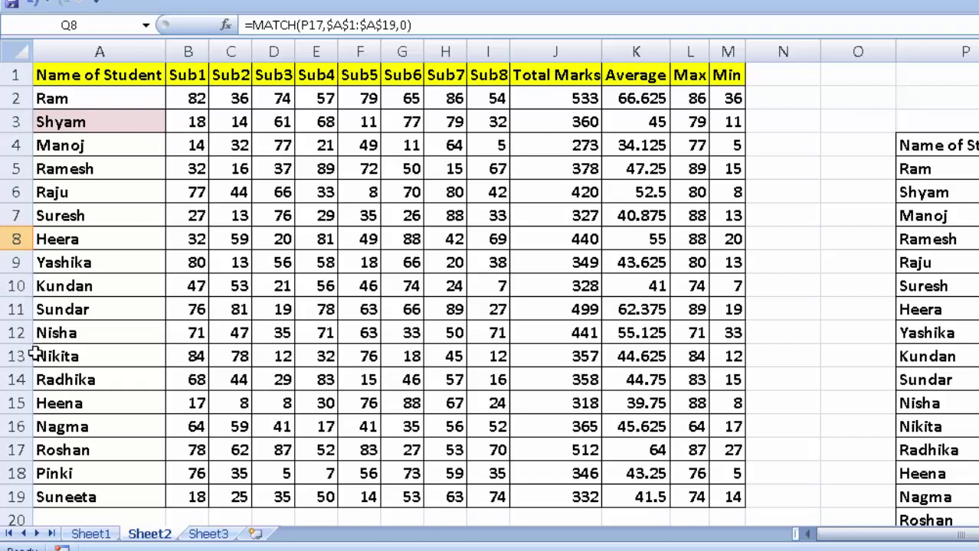
Fill Radhika's entire row 14 with light orange
{"action": "left_click", "coordinate": [19, 379]}
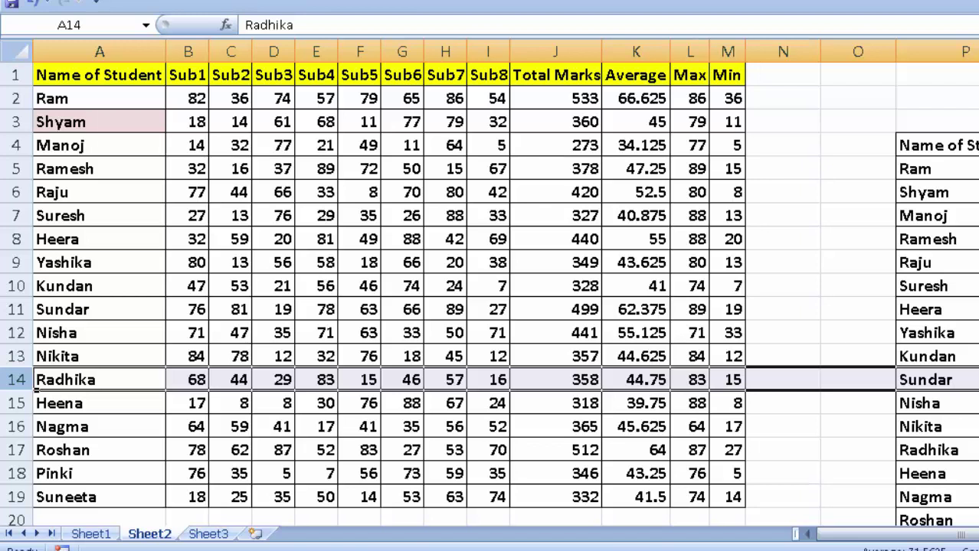
{"action": "left_click", "coordinate": [488, 332]}
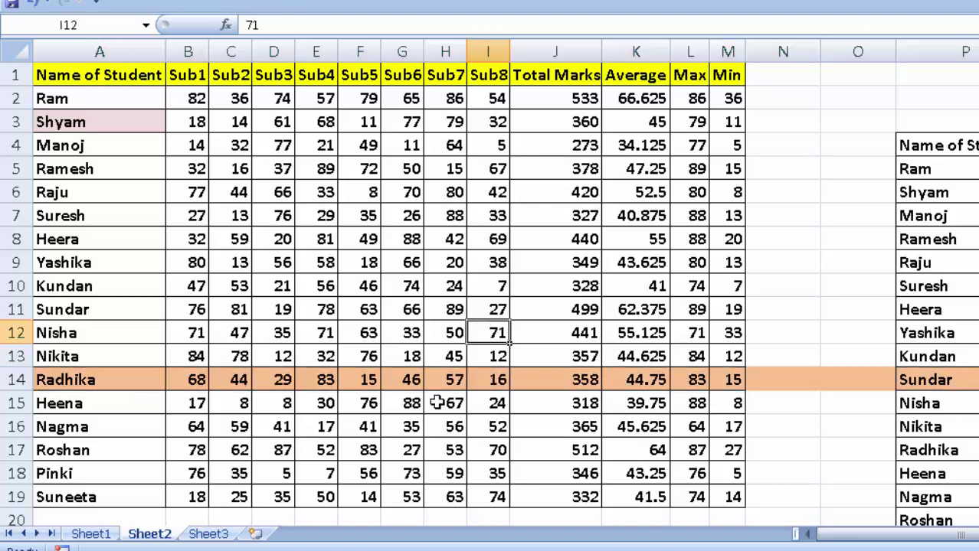